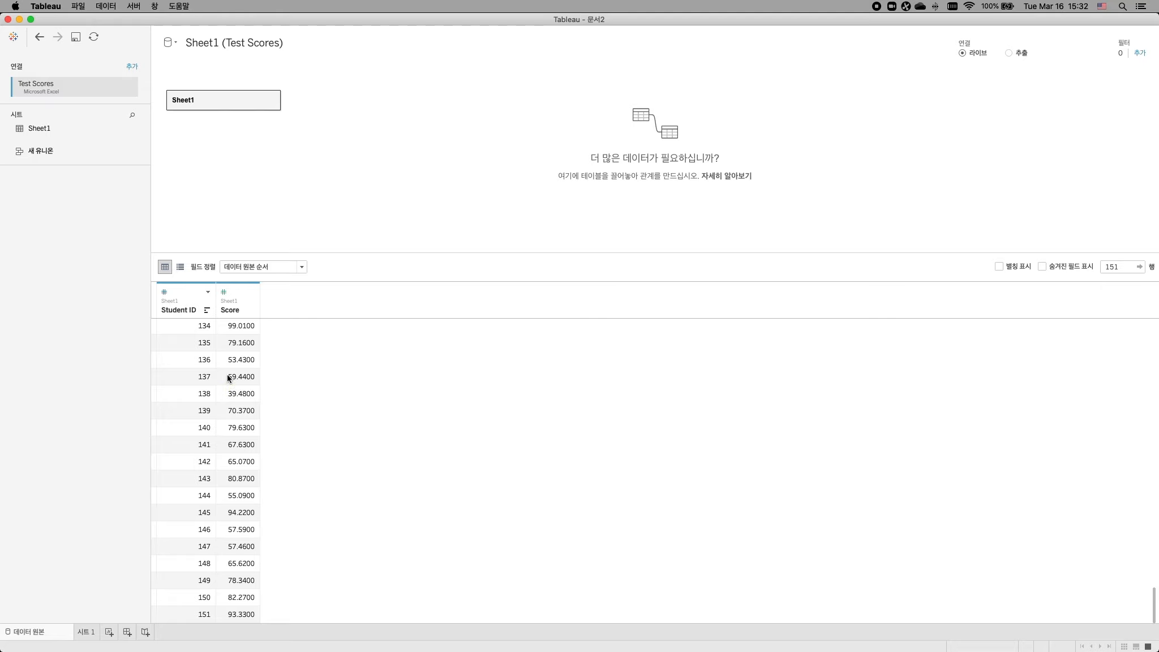
- On worksheet 시트 1, place Score on the rows as a sum and show the mark labels on the bar
click(85, 631)
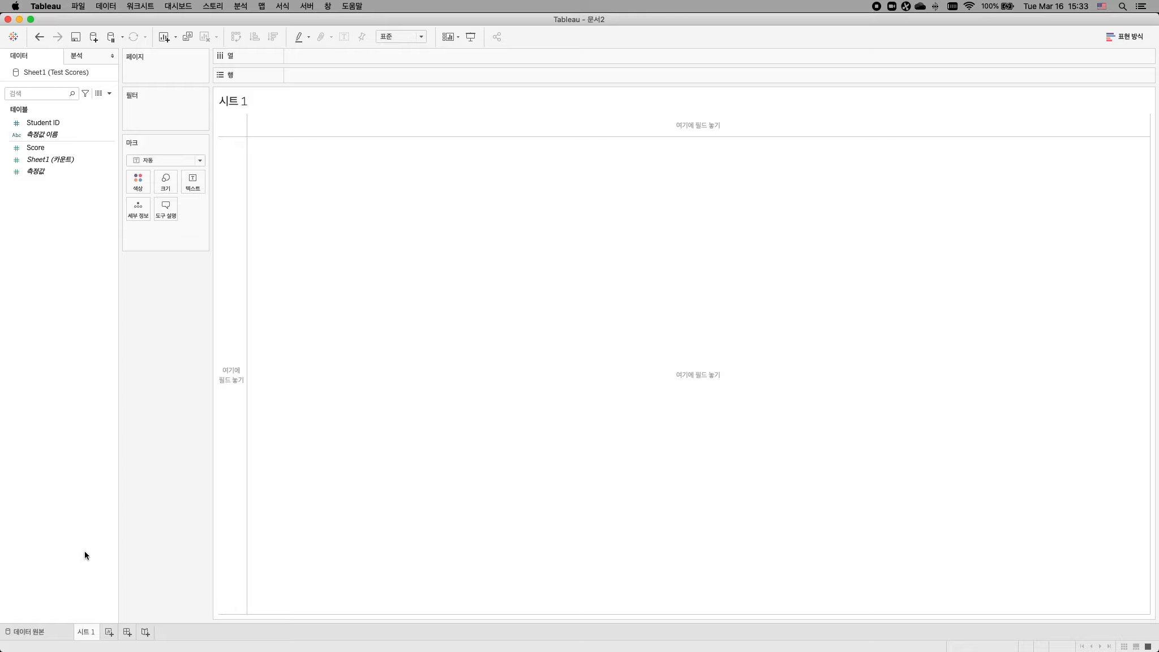
click(28, 630)
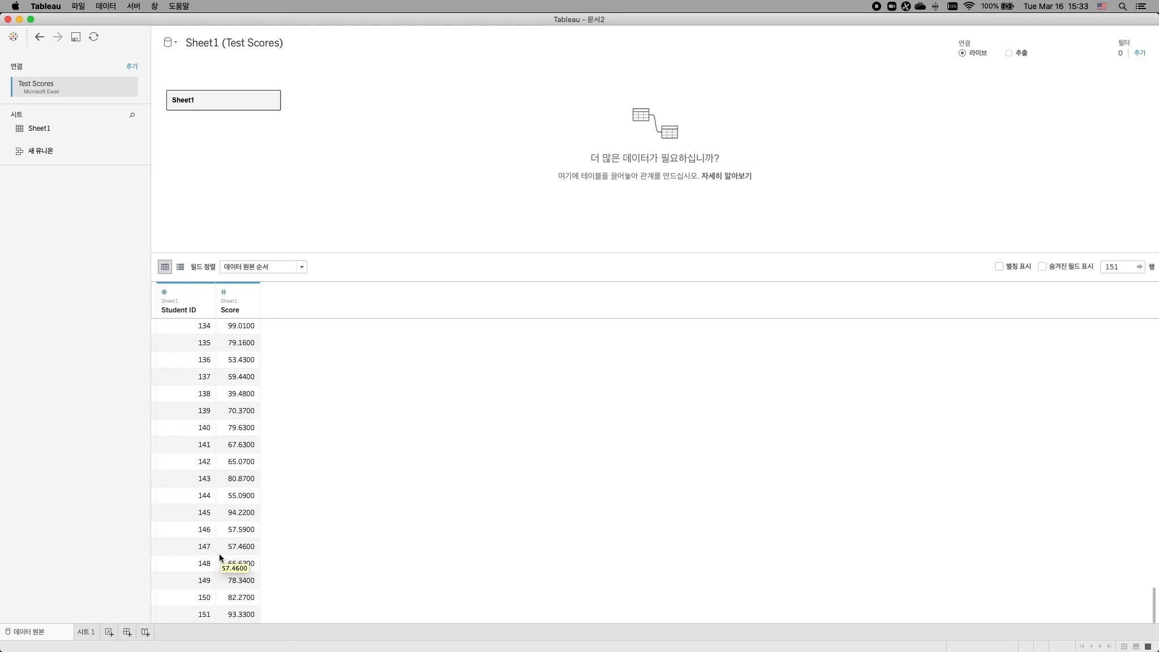
click(86, 632)
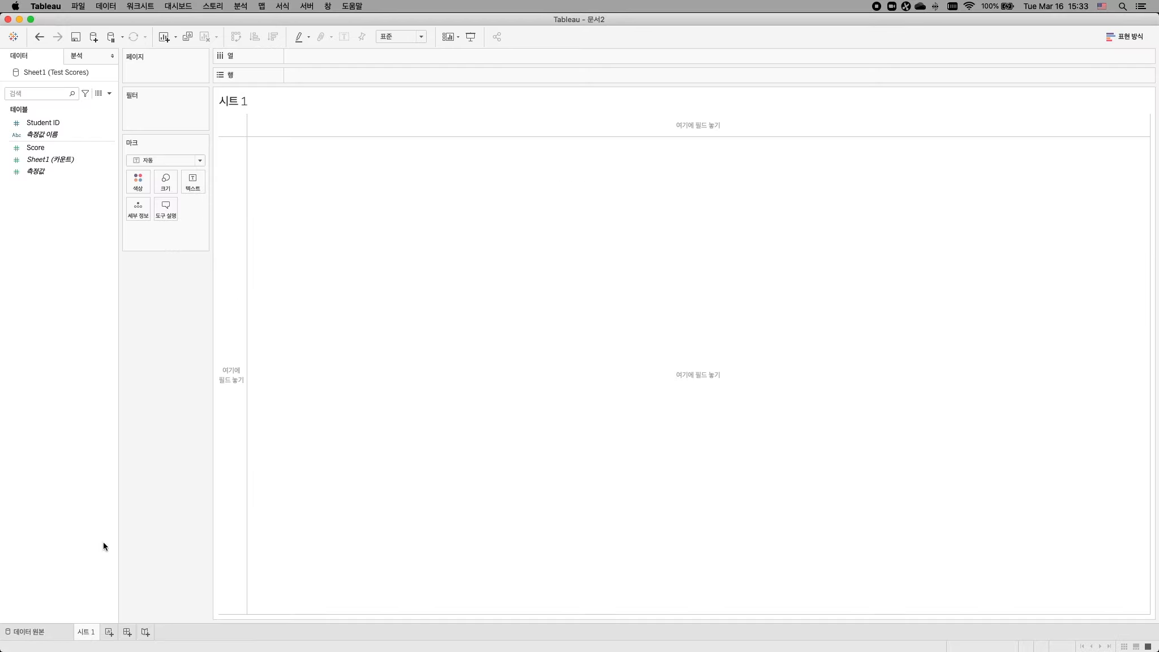
click(65, 148)
drag(65, 153, 227, 225)
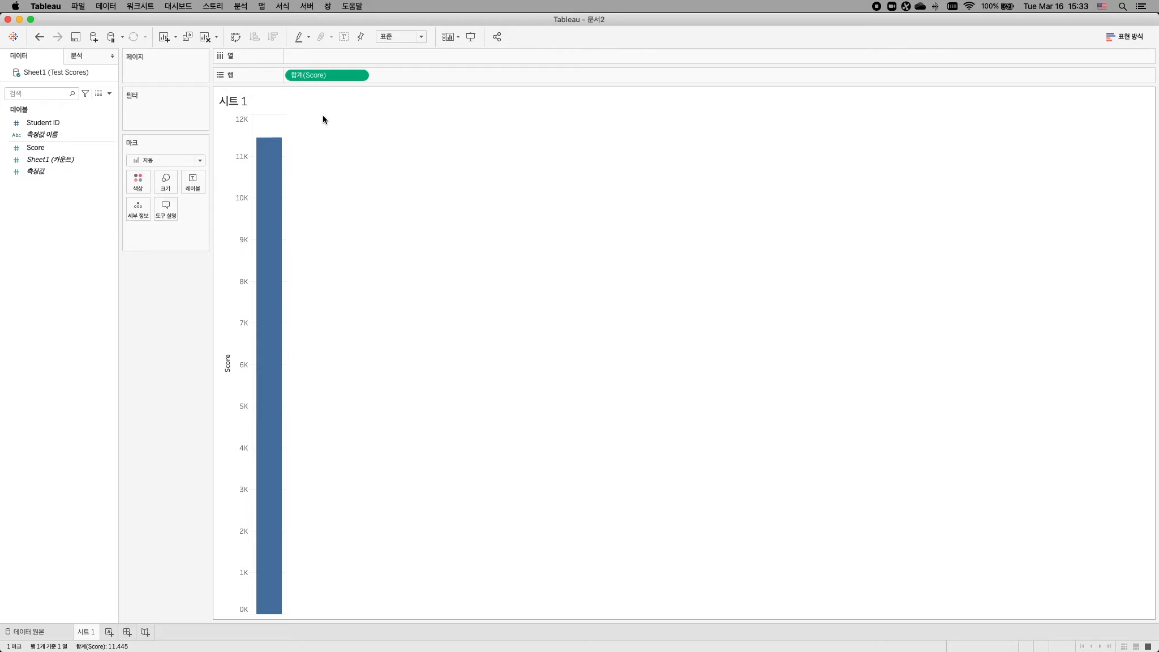
click(342, 36)
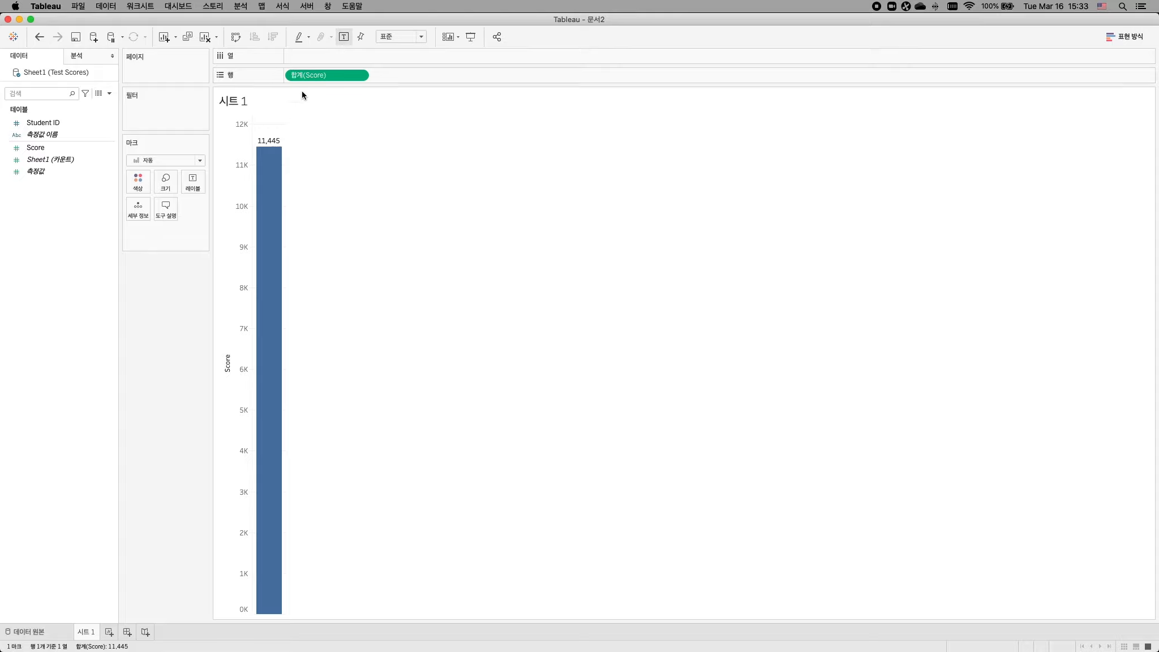
mouse_move(264, 150)
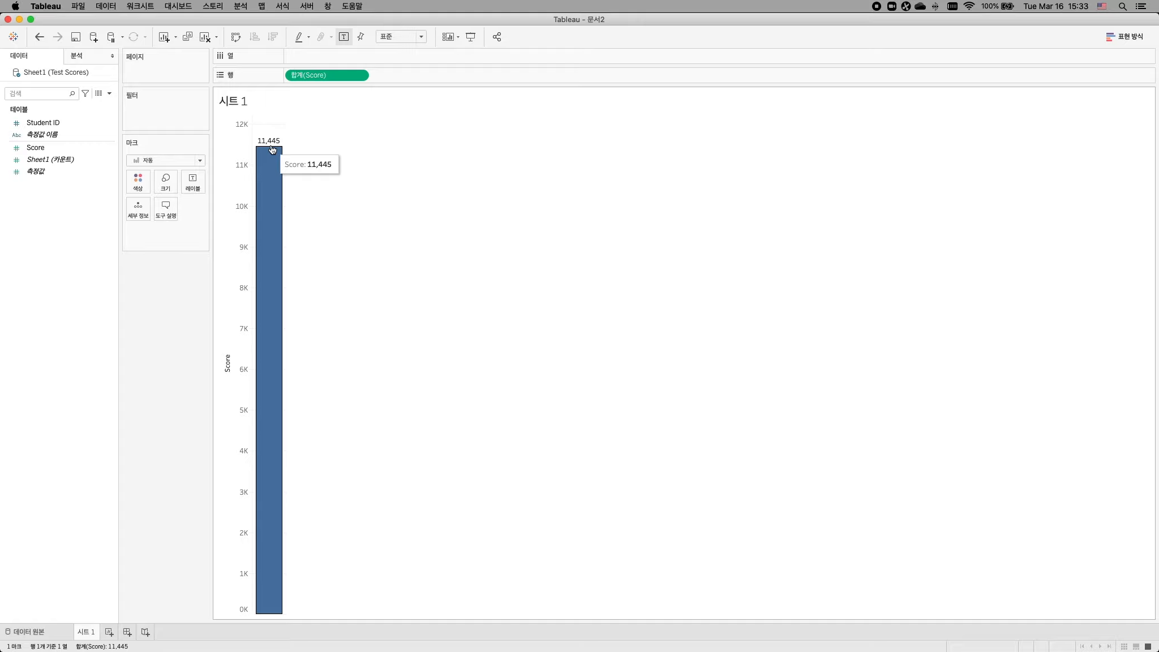
- Try the average (평균) aggregation for Score on the rows, undoing the change
right_click(321, 76)
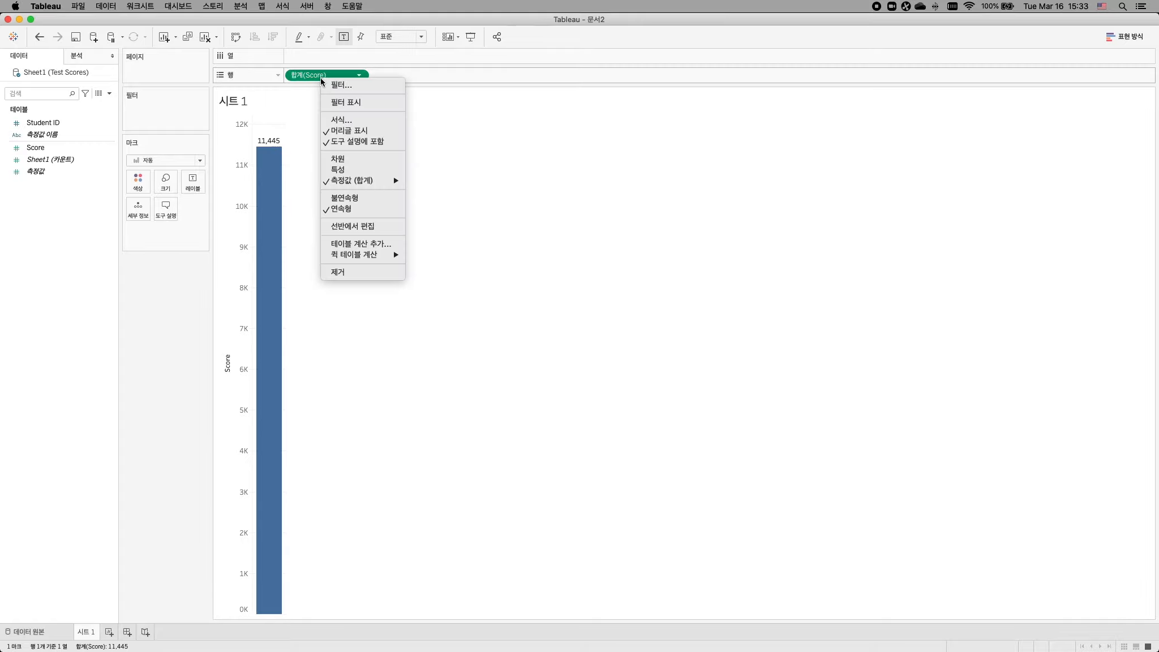
mouse_move(370, 180)
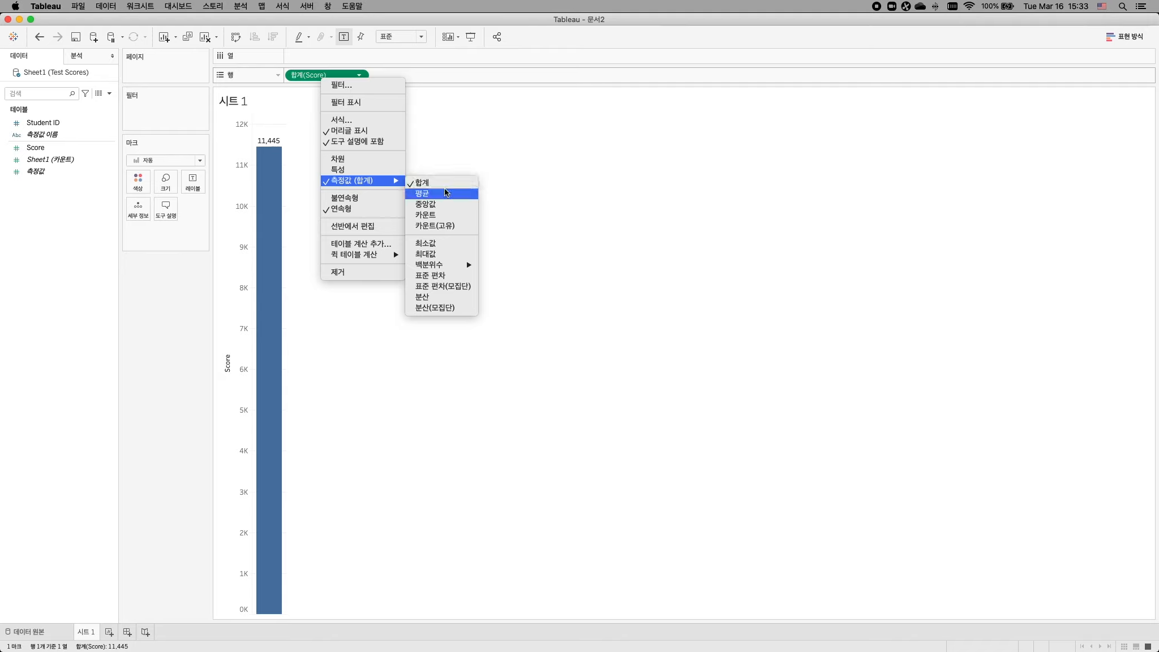
click(423, 193)
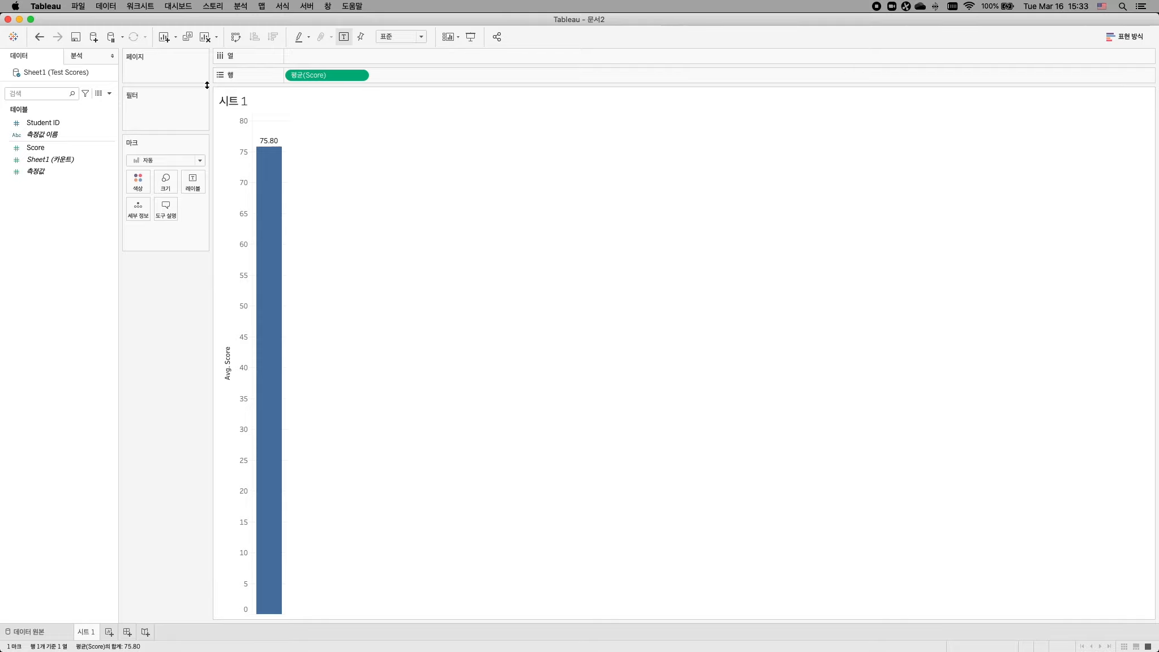
click(43, 40)
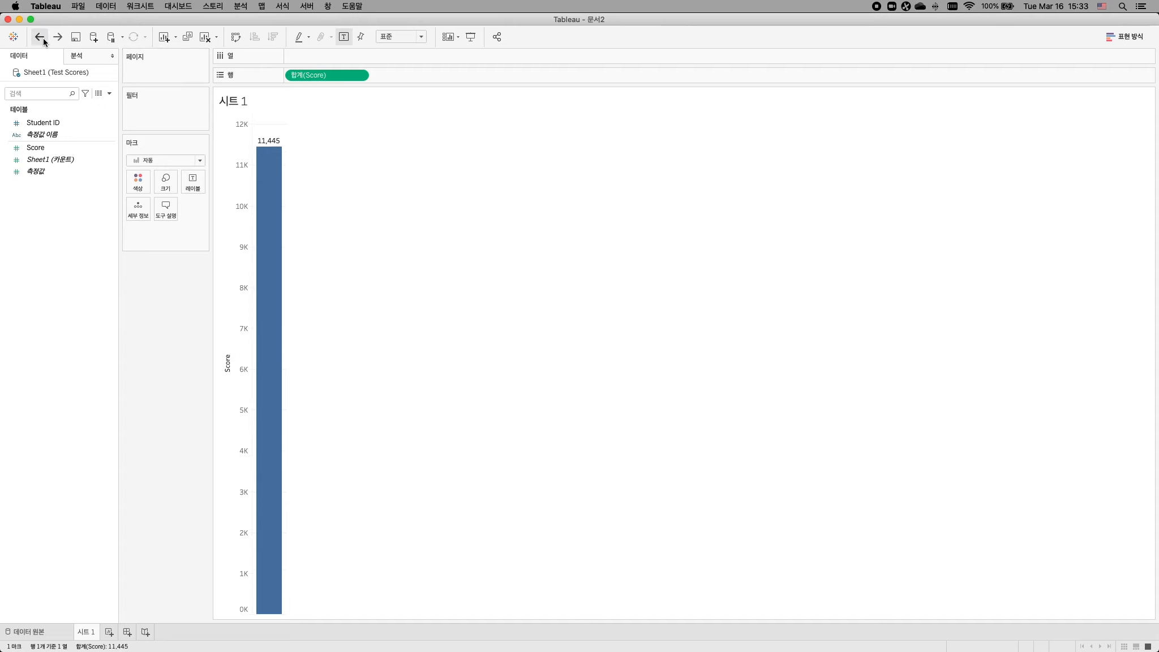
- Add Student ID to the mark detail (세부 정보) so the Score bar splits by student
click(46, 123)
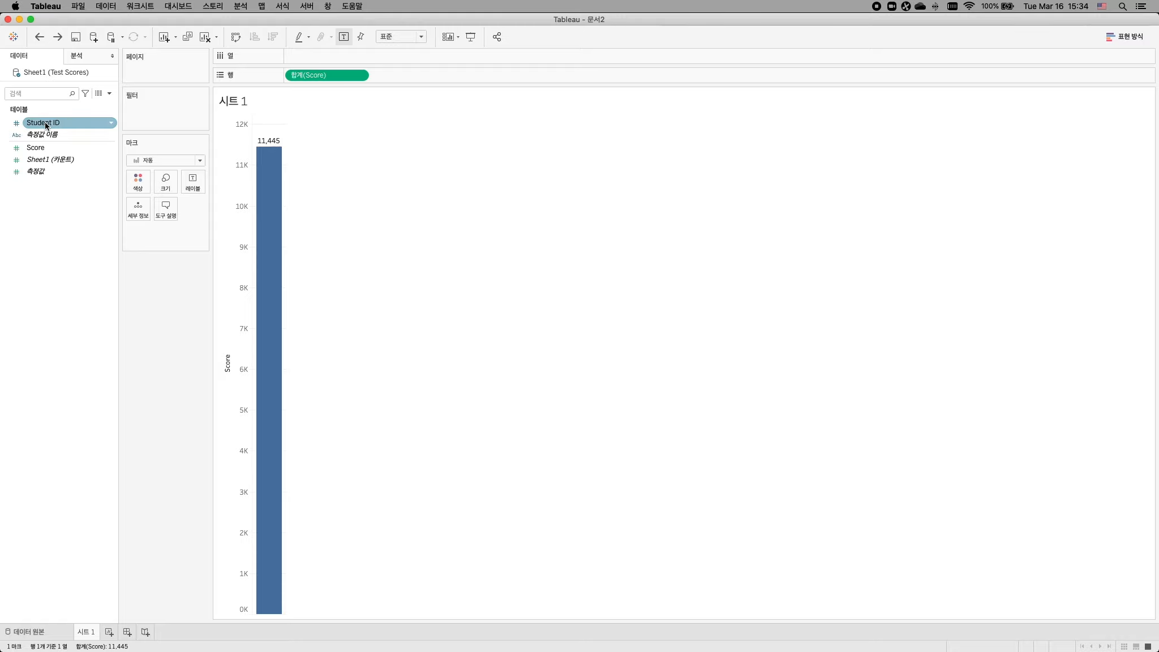
drag(46, 125, 131, 210)
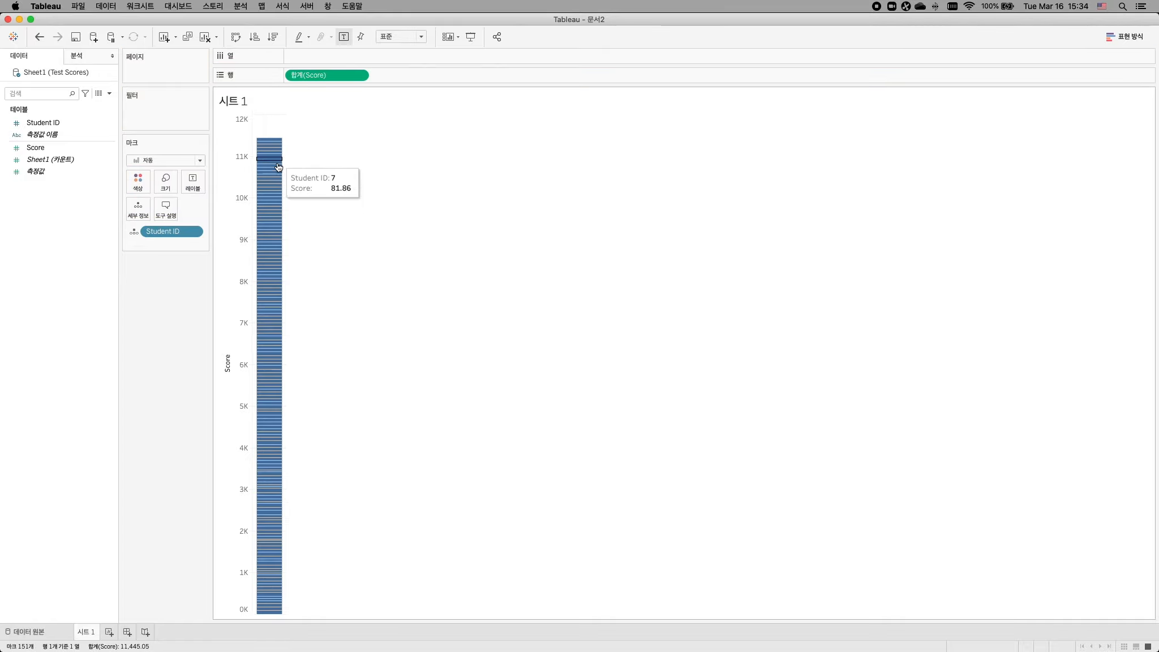
click(273, 223)
click(310, 207)
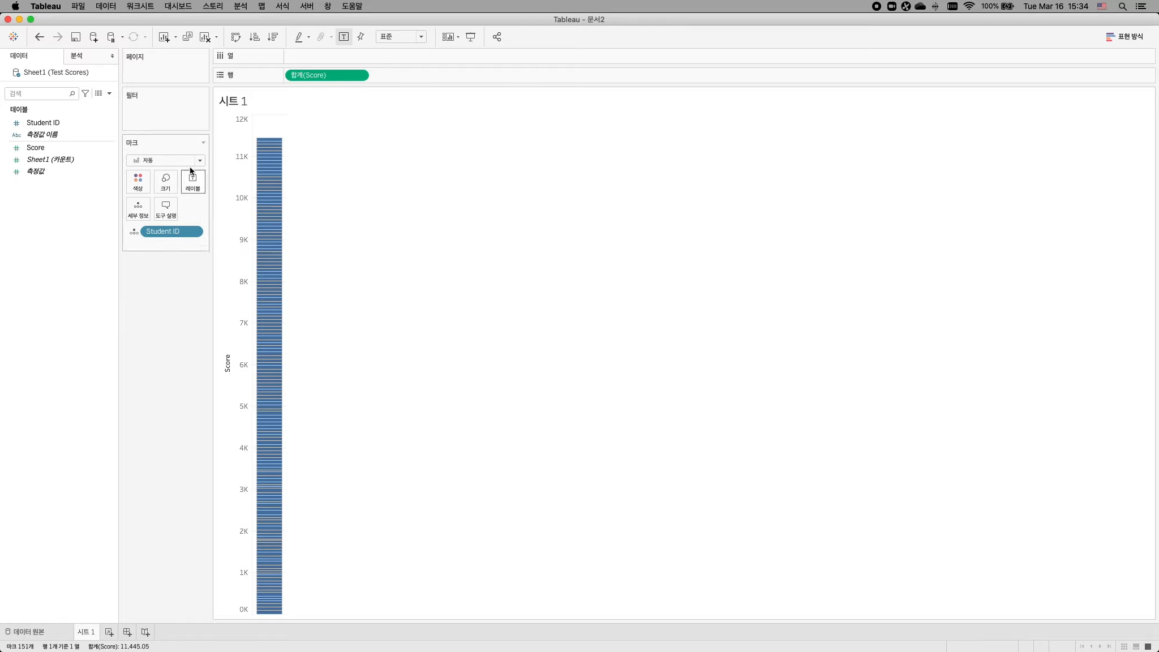
- Change the mark type to circle (원) and inspect individual student scores along the axis
click(175, 160)
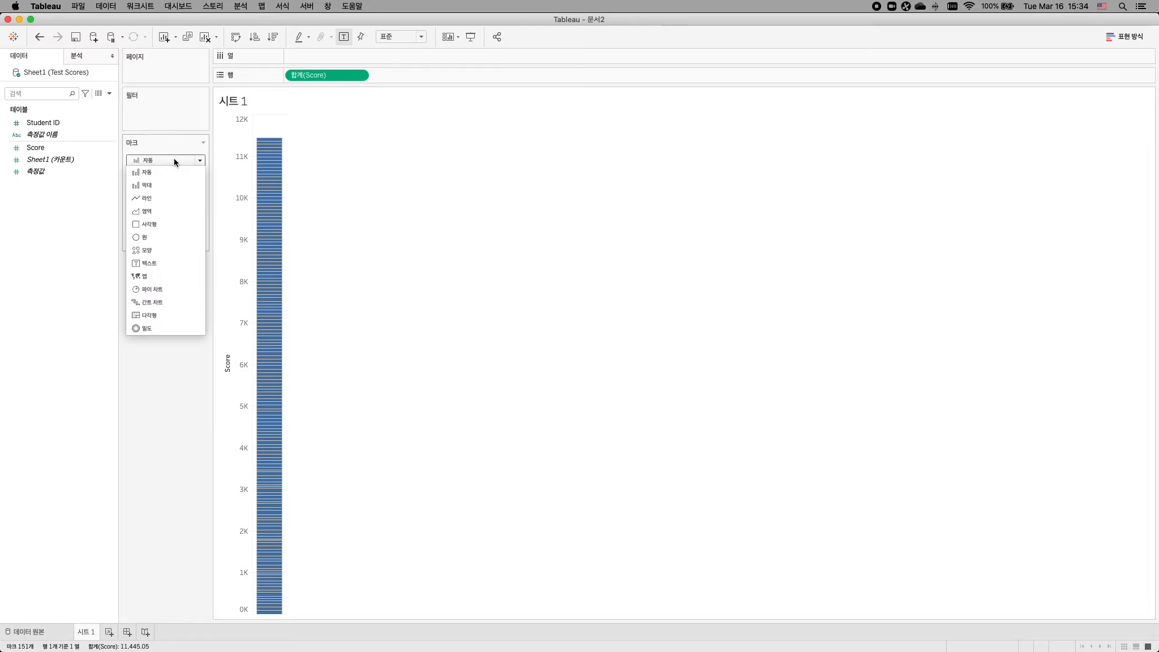
click(159, 237)
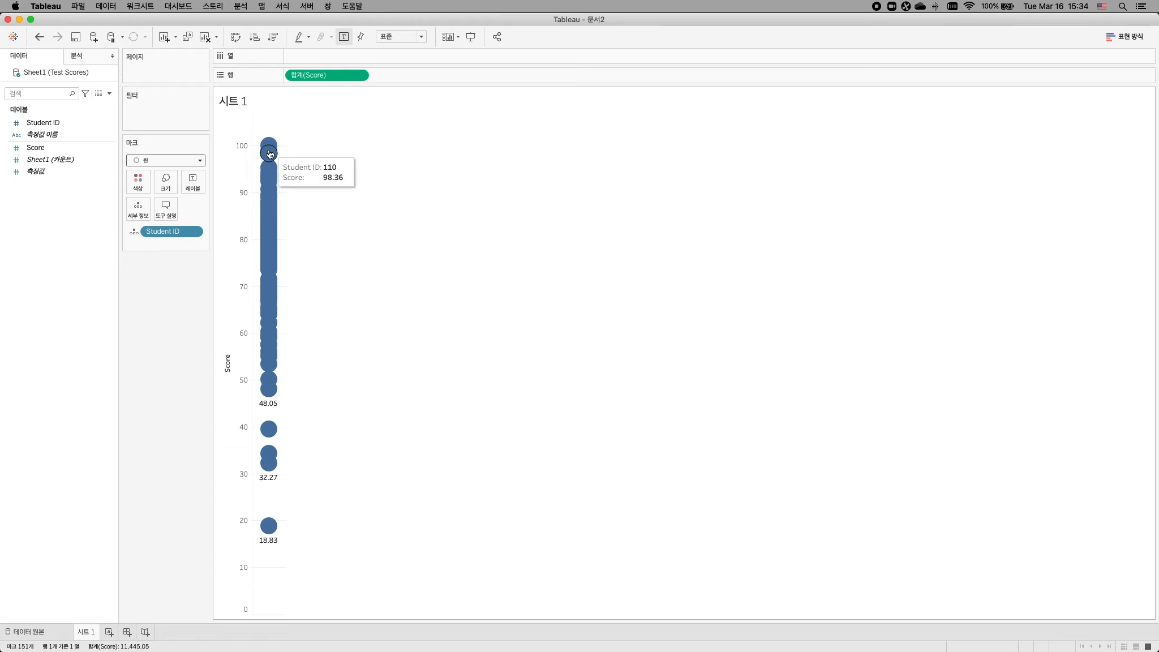
mouse_move(267, 198)
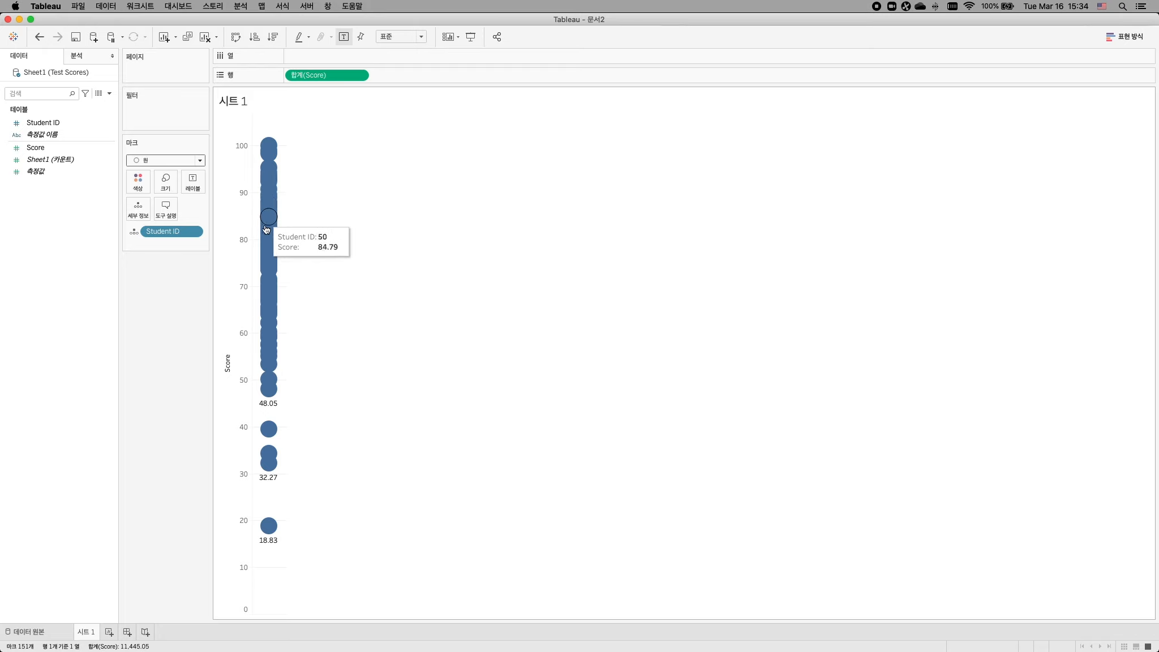
mouse_move(258, 270)
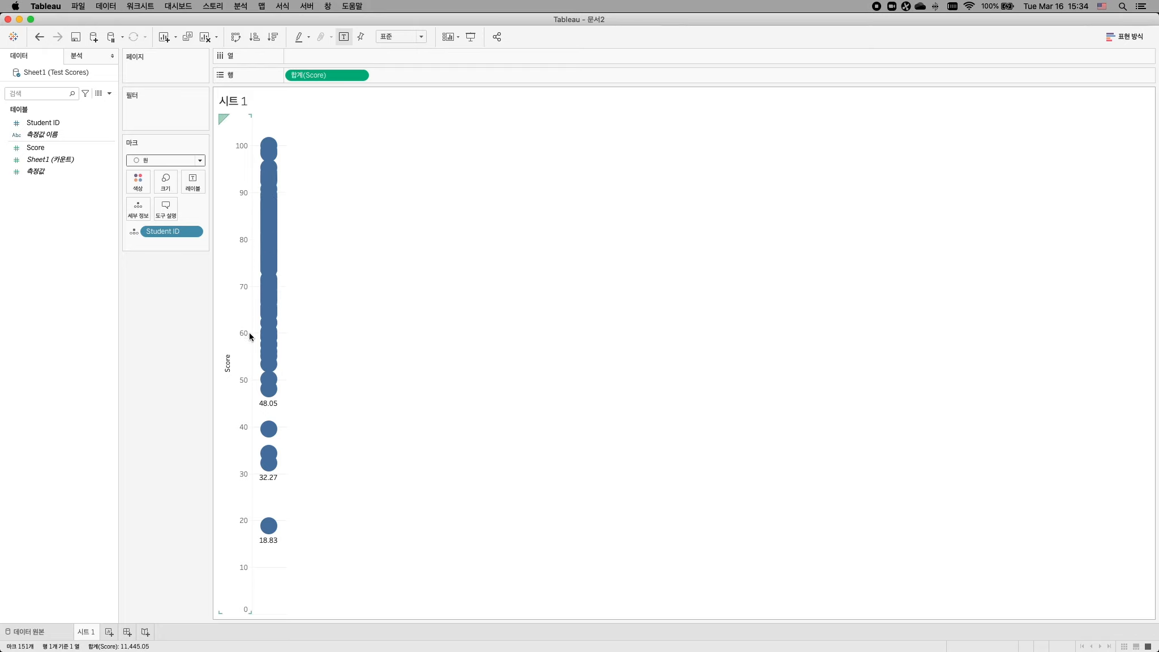
mouse_move(263, 524)
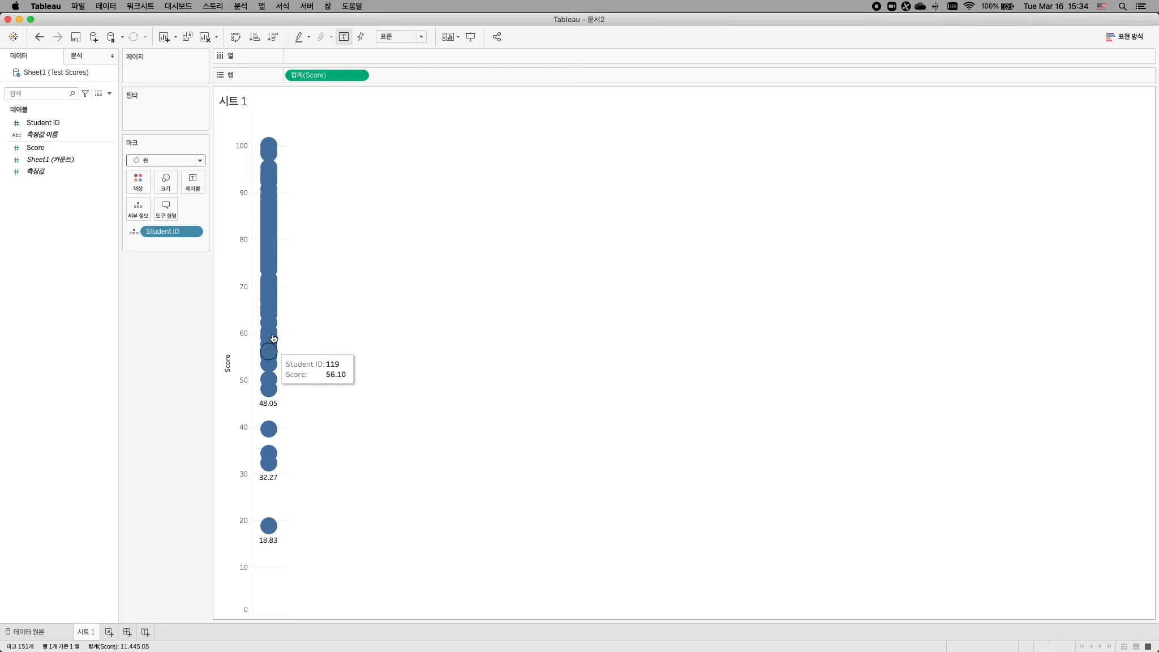
mouse_move(272, 308)
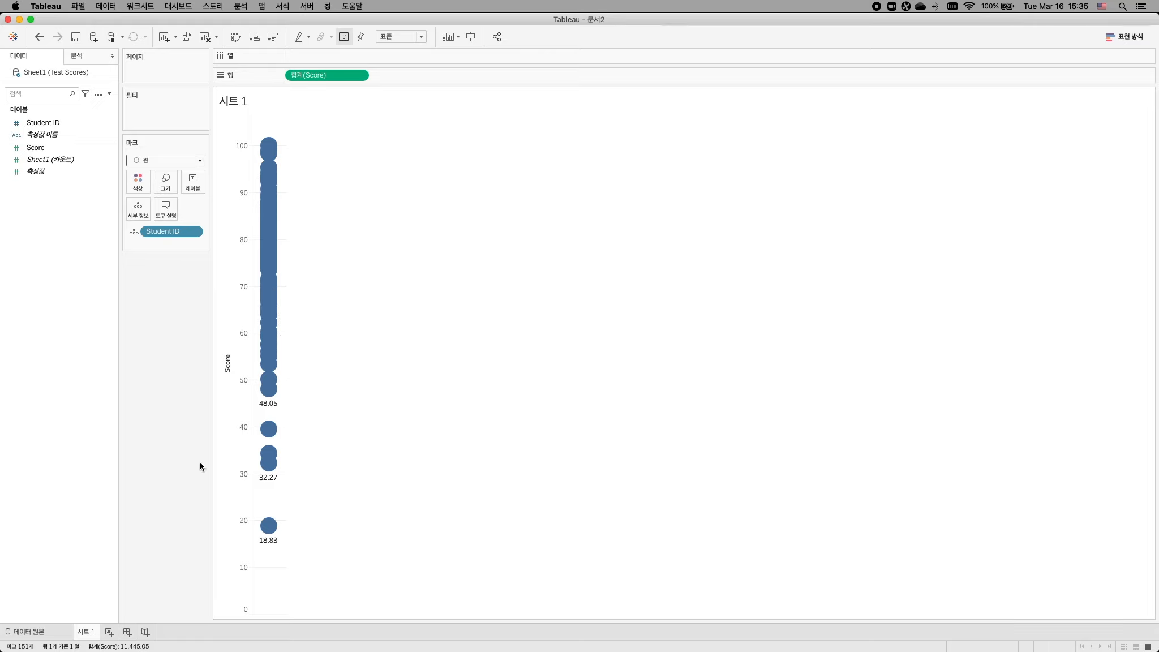
- Create a second worksheet and build a box-and-whisker plot there from Score and Student ID
click(109, 633)
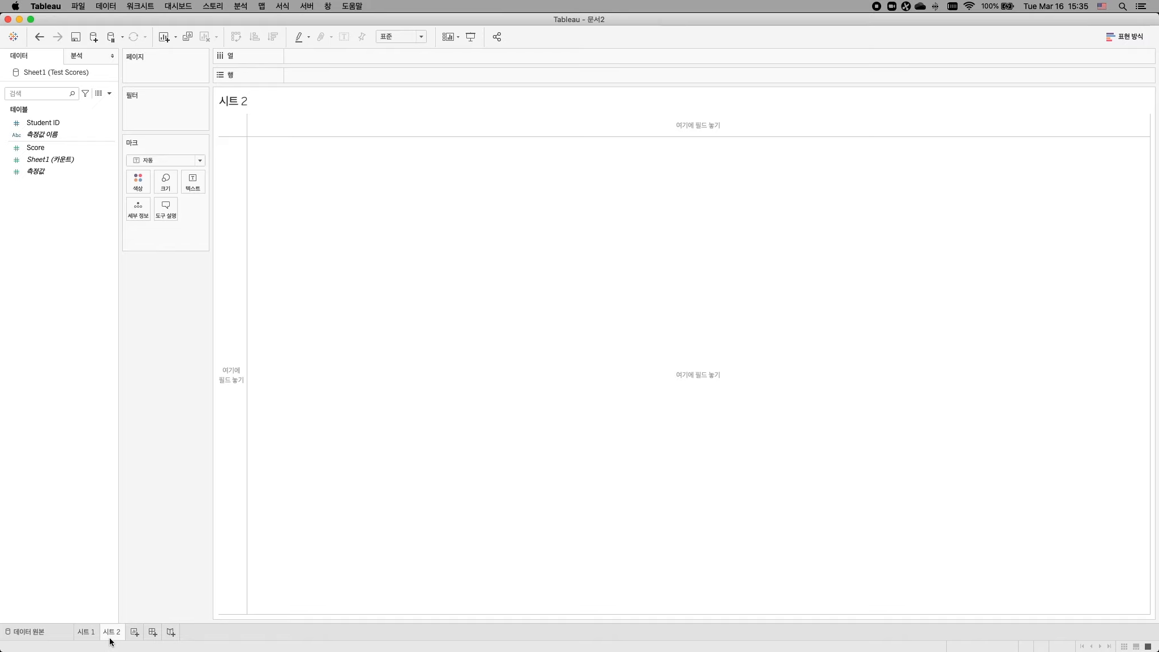
click(49, 151)
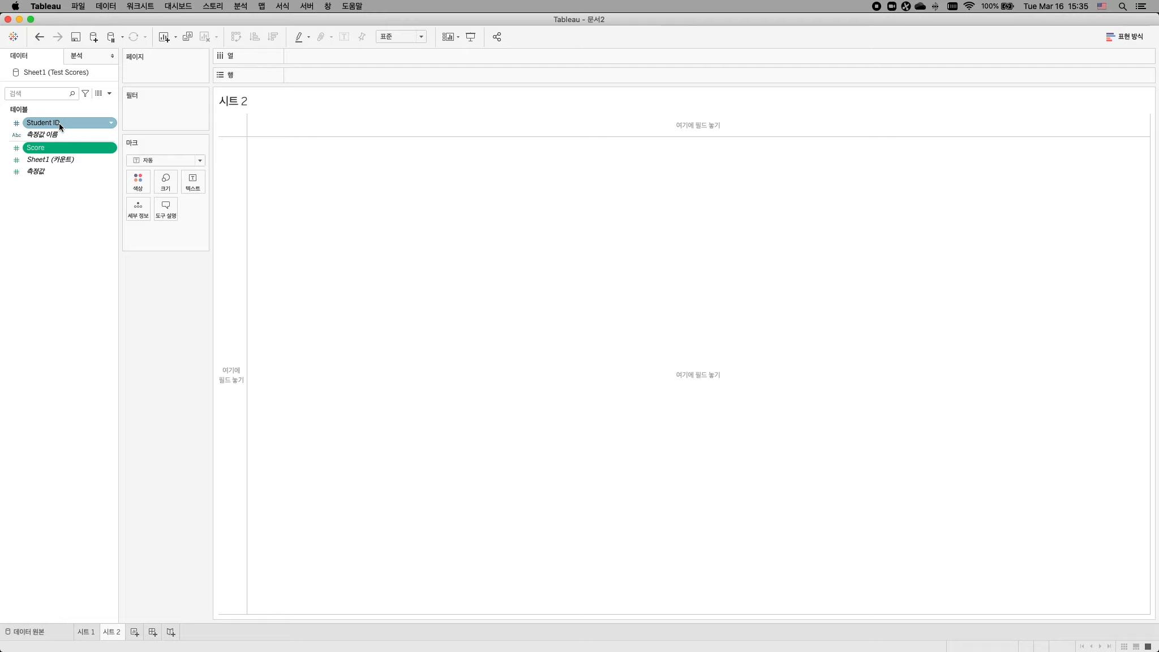
click(59, 126)
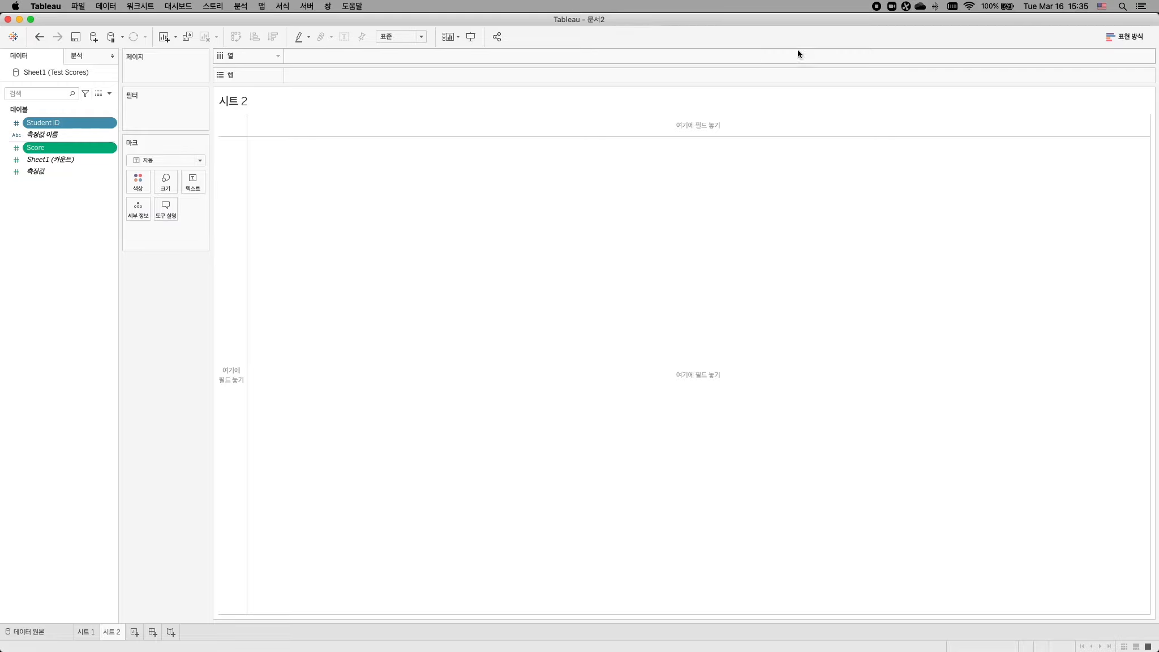
click(1116, 38)
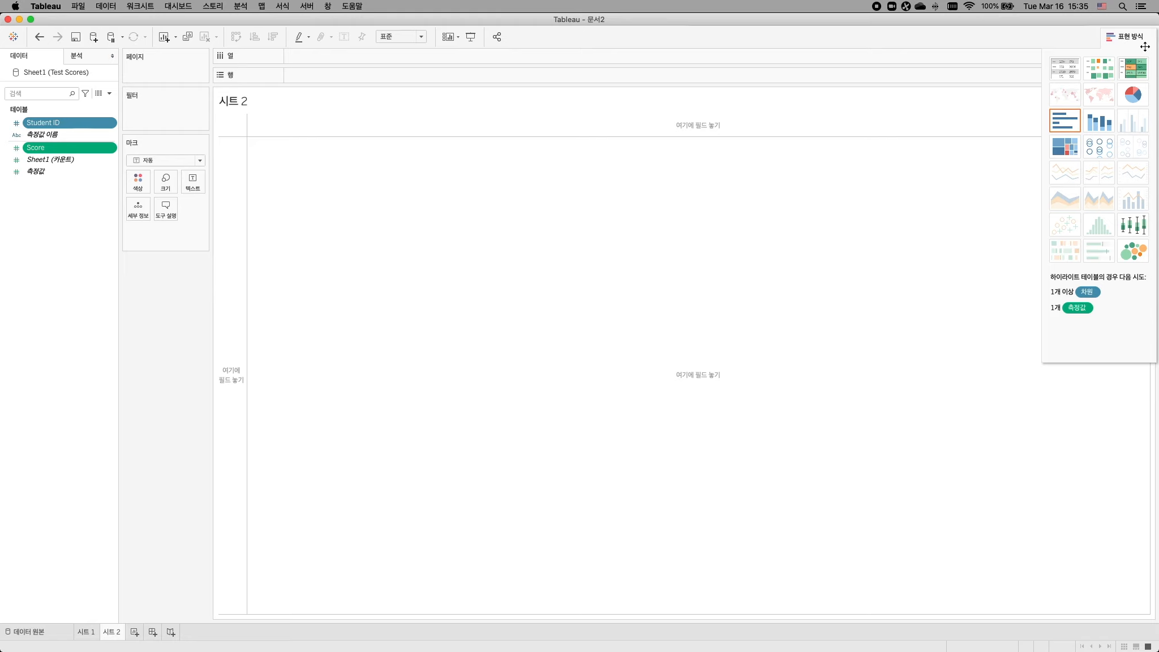
click(1127, 231)
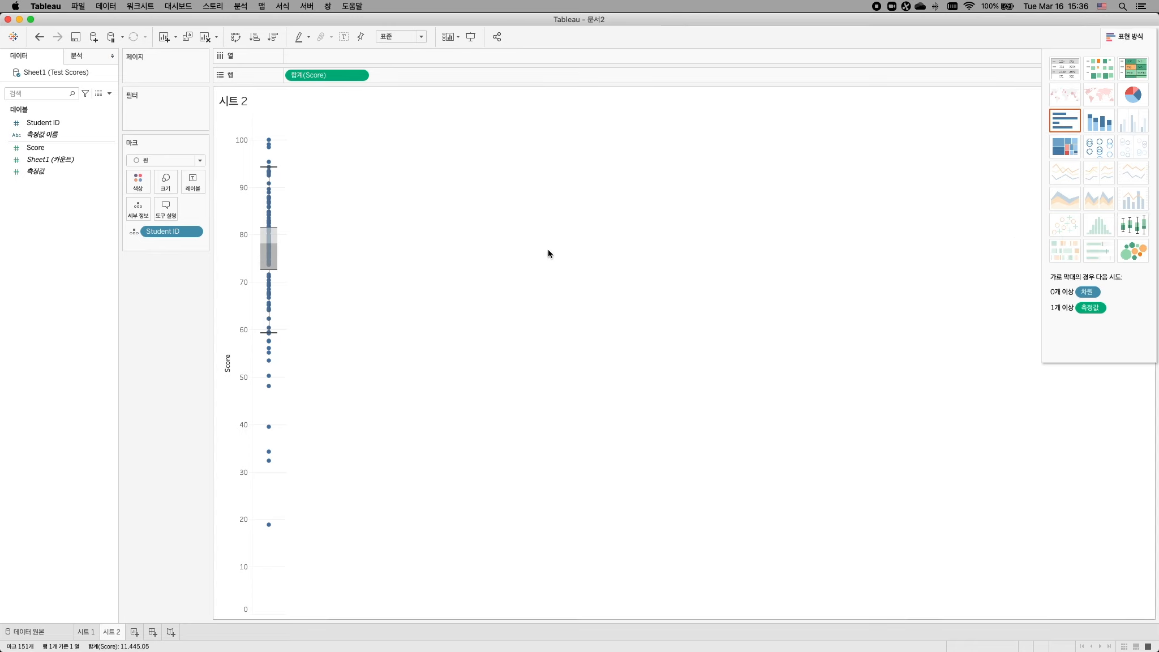
- Compare the two worksheets and shrink the circle marks on 시트 1 to small dots like those in the box plot
click(90, 631)
click(110, 632)
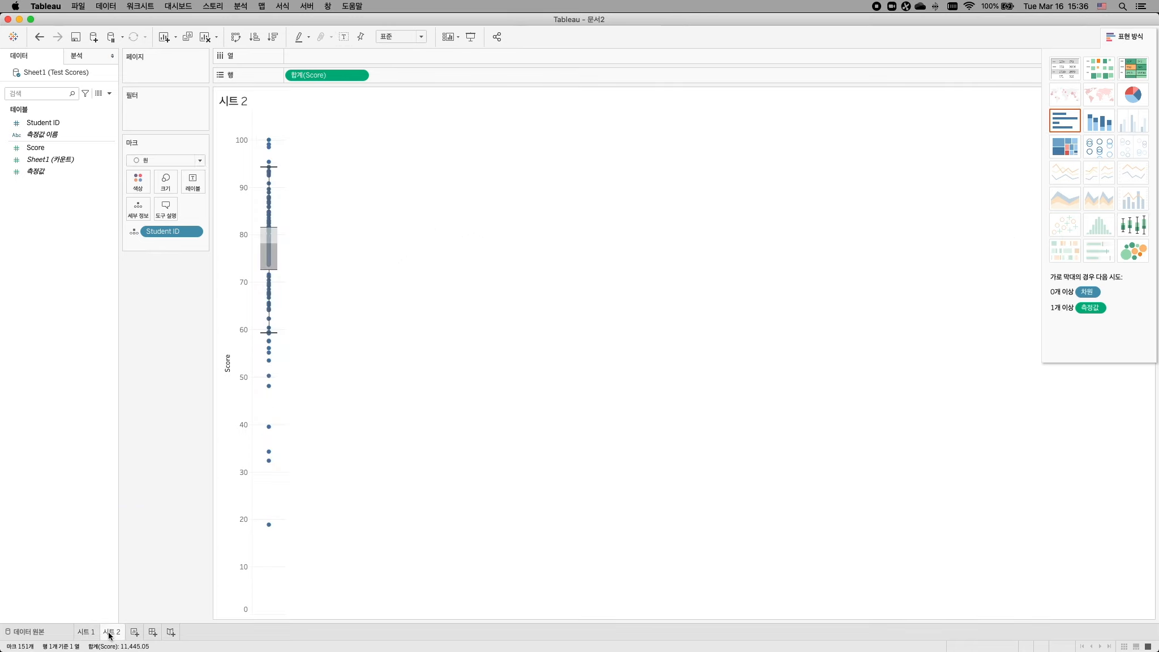
click(96, 635)
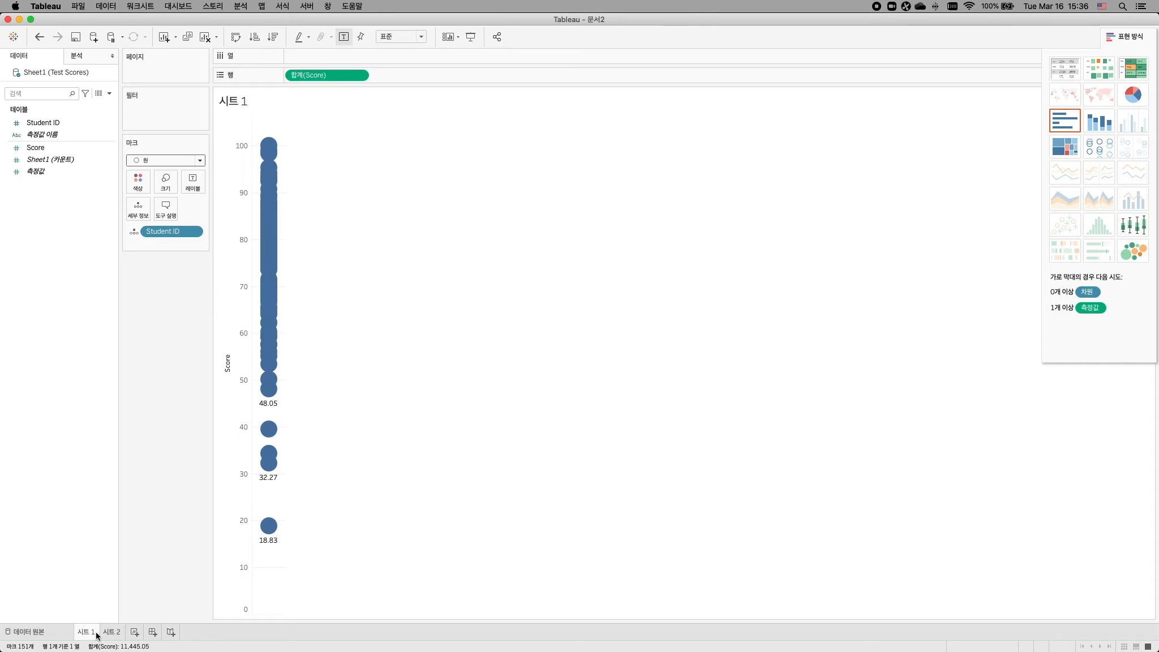
click(165, 181)
drag(176, 211, 172, 211)
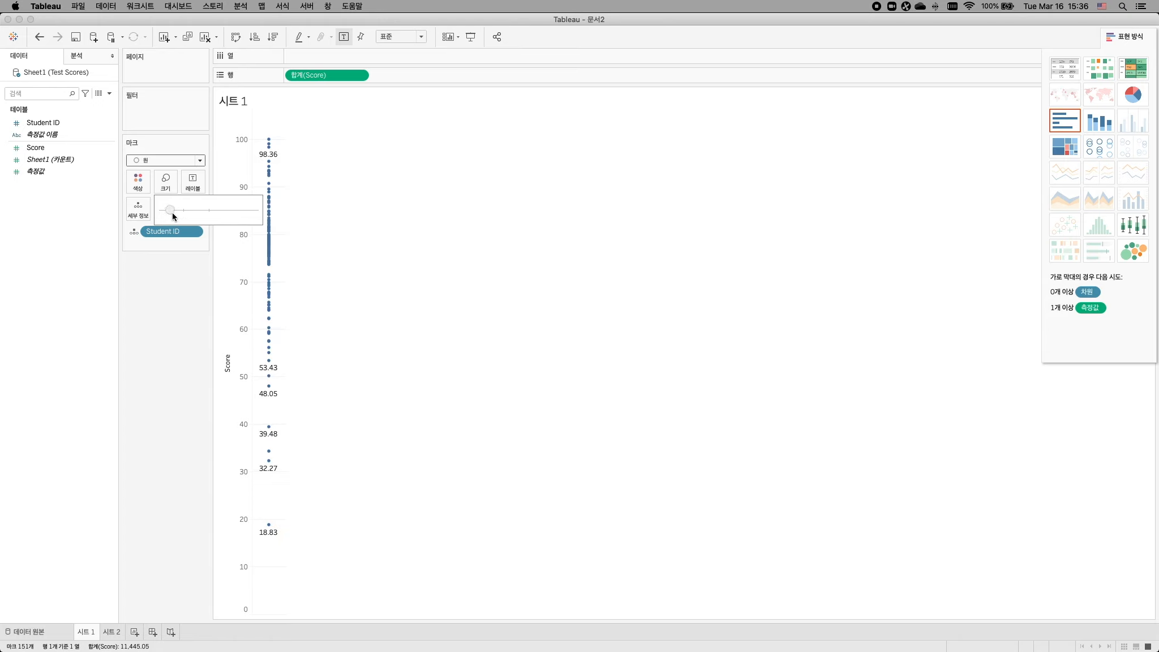
- On 시트 2, examine the box plot's whisker, hinge and median values
click(111, 637)
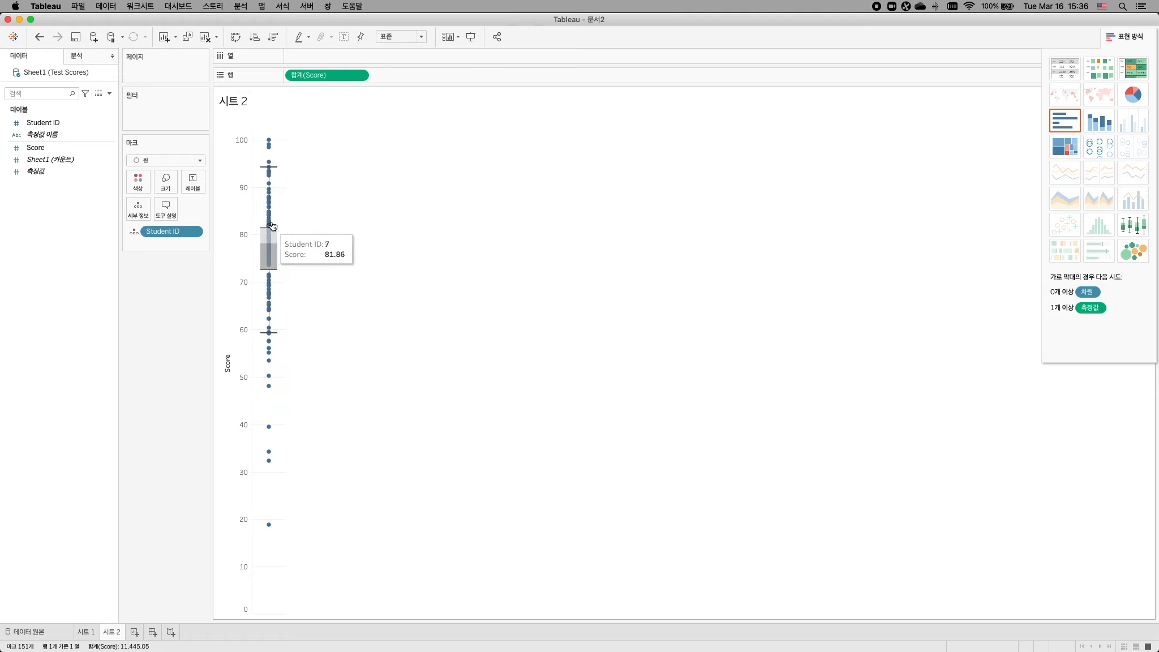
mouse_move(273, 185)
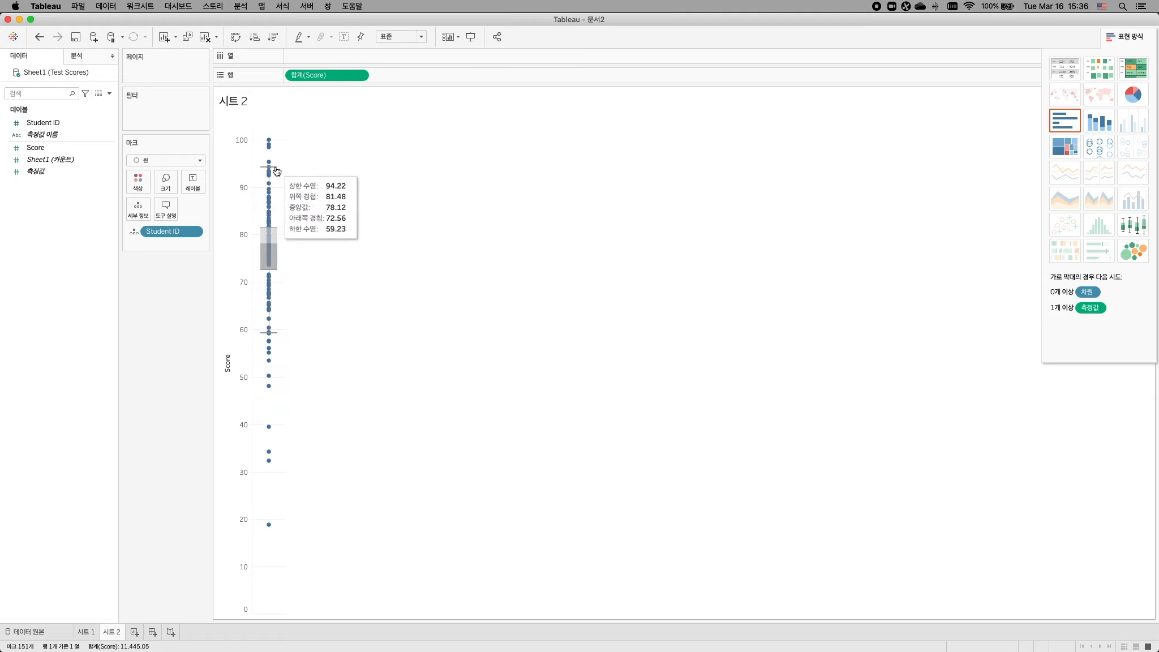
mouse_move(275, 212)
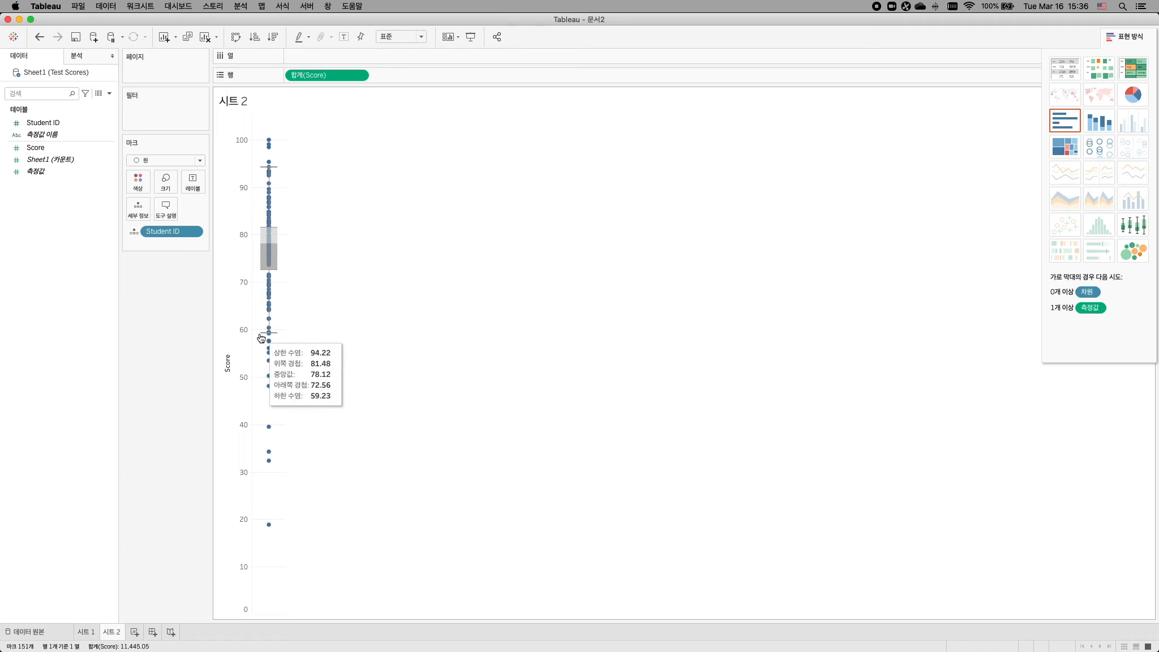
mouse_move(278, 338)
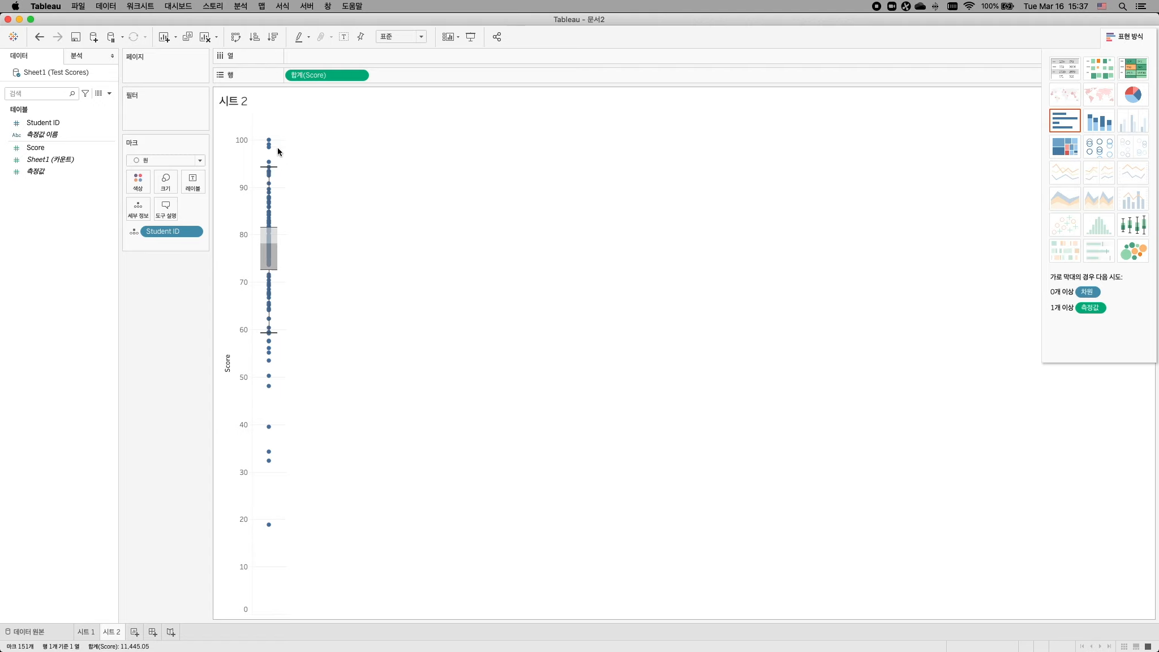
- Select the outlier points above the upper whisker, clear that selection, and select the outliers below the lower whisker
drag(278, 133, 260, 168)
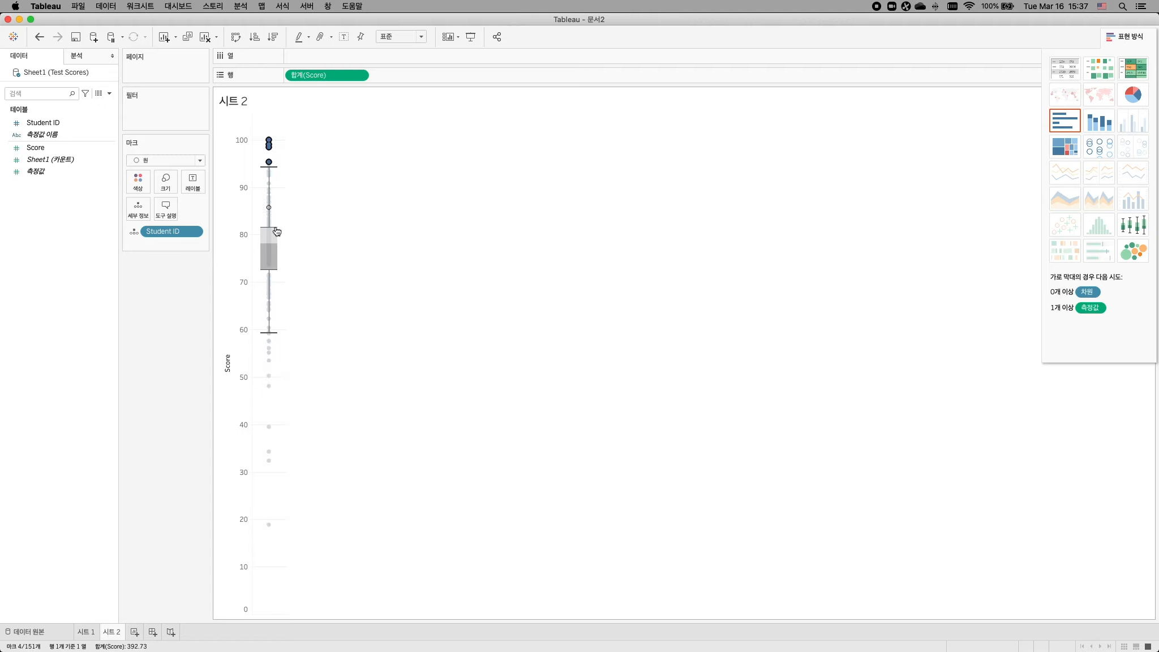
click(288, 376)
drag(273, 548, 251, 339)
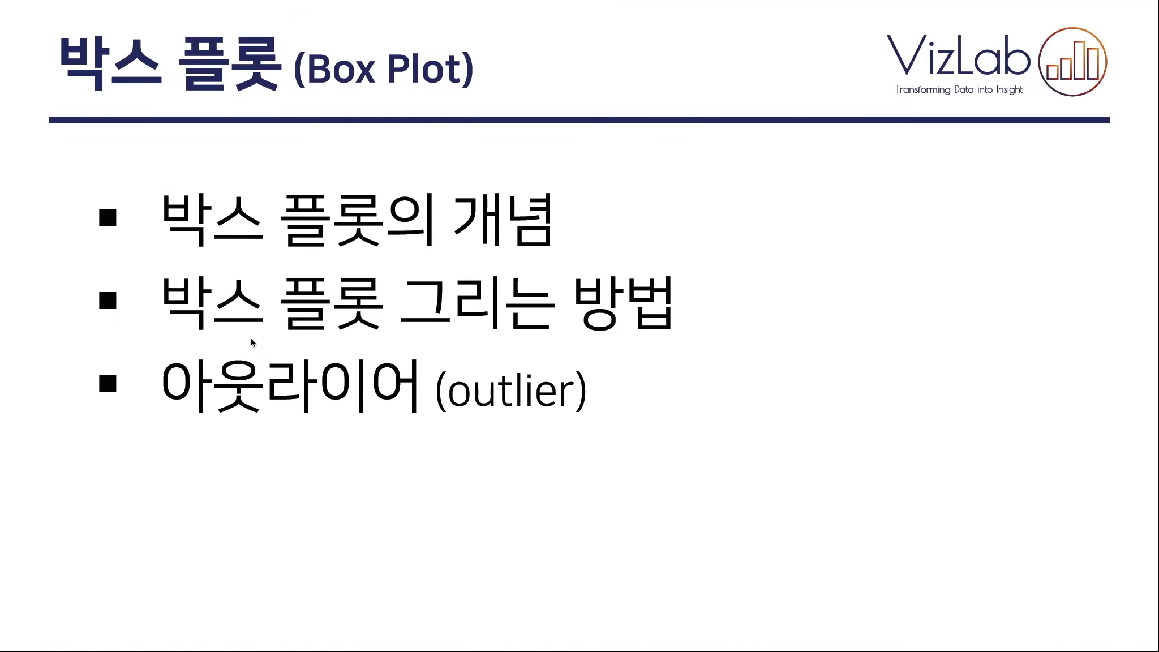
click(559, 501)
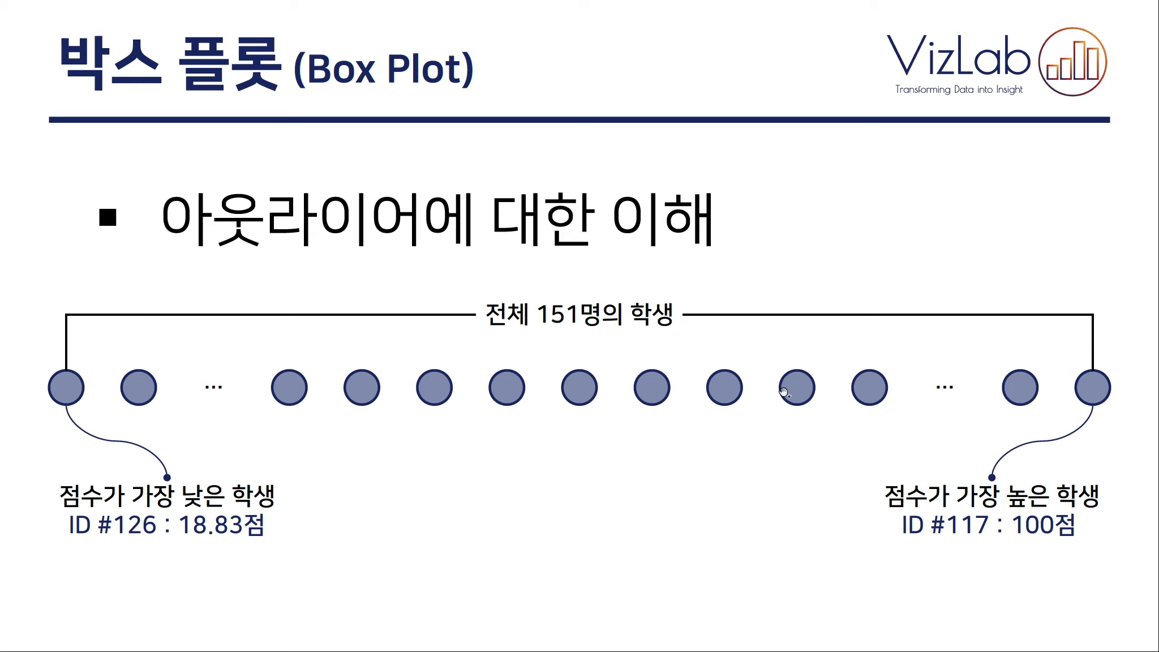
- Switch to Tableau and examine the lowest-scoring and highest-scoring student points on 시트 1
key(ctrl+Left)
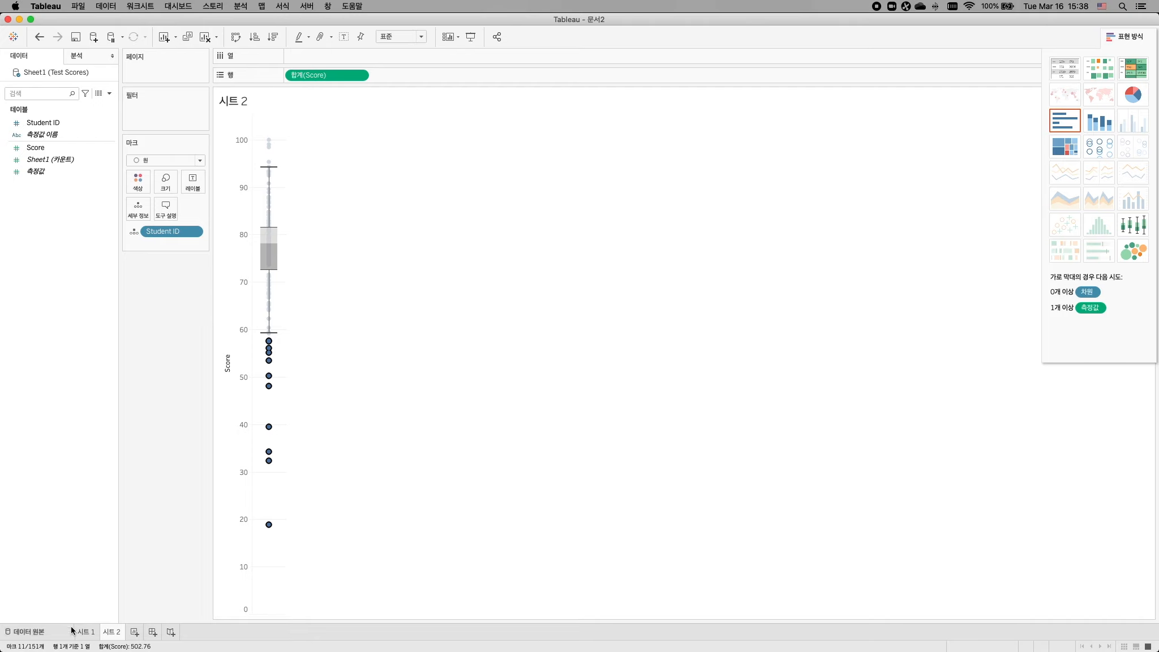
click(85, 632)
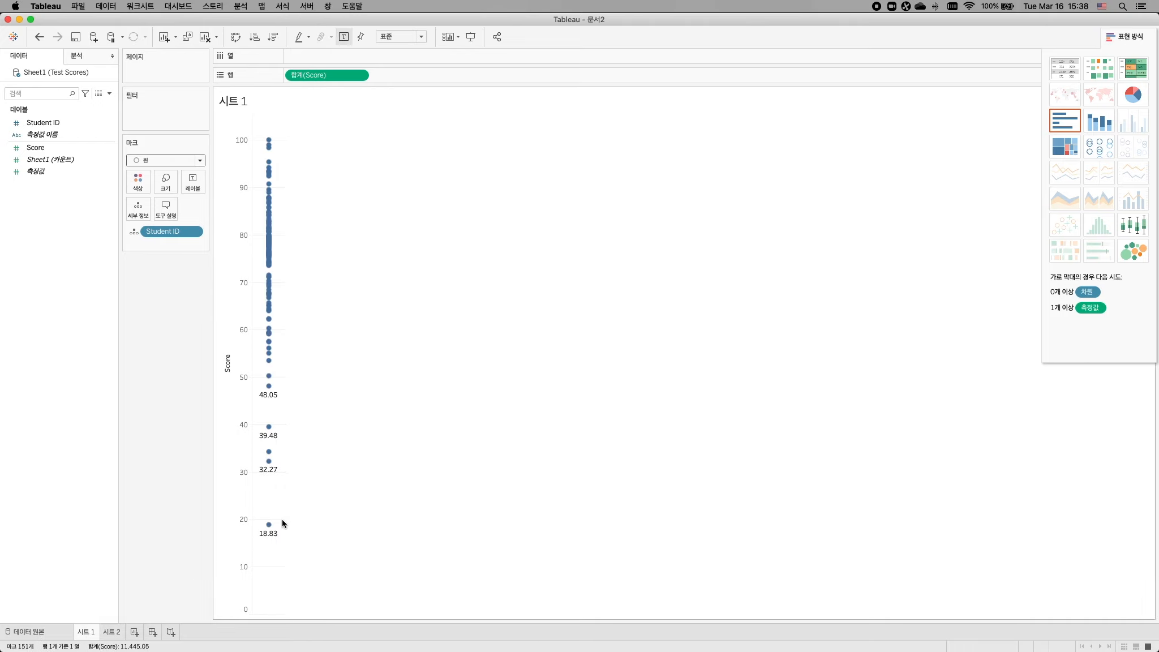
mouse_move(261, 536)
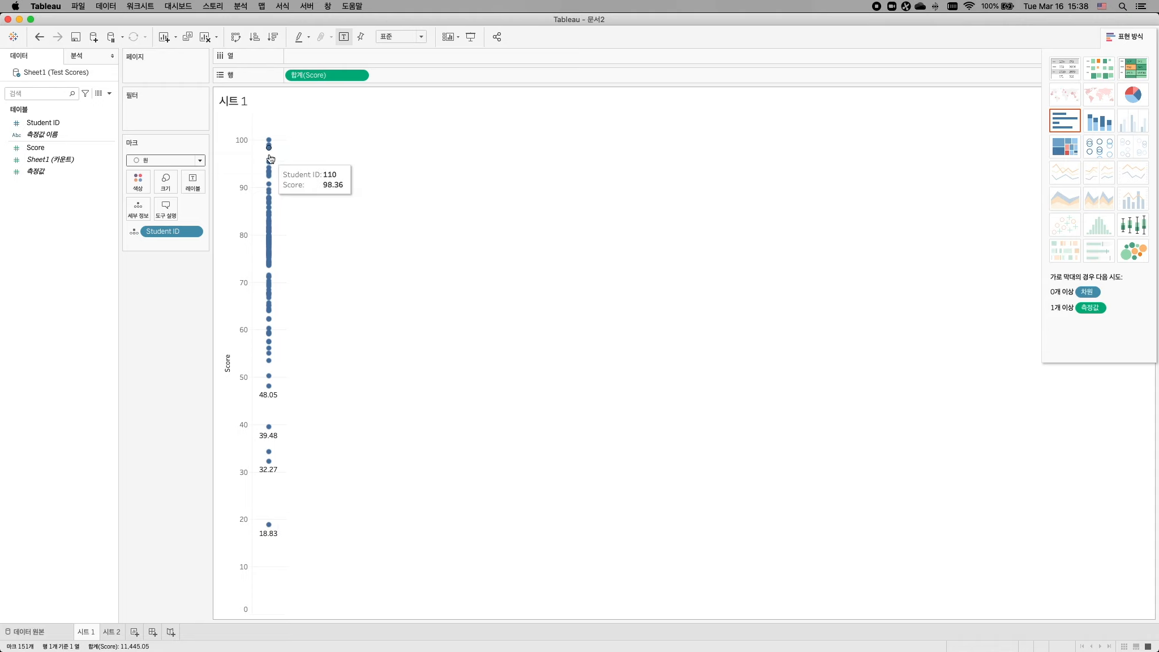
mouse_move(269, 144)
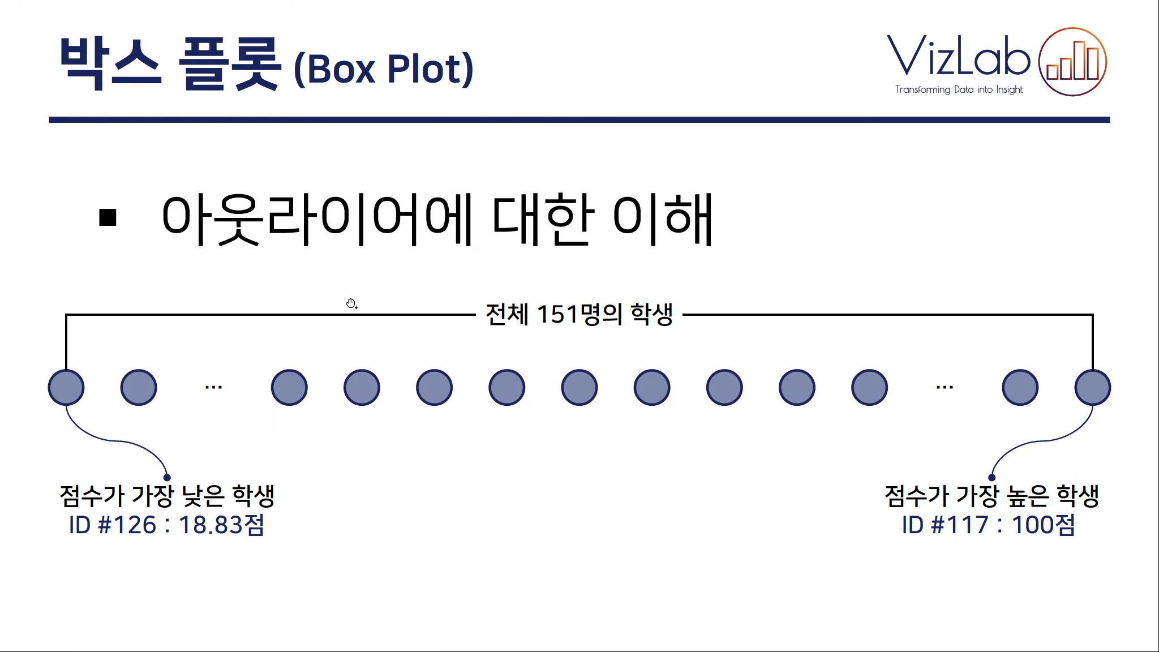
click(350, 304)
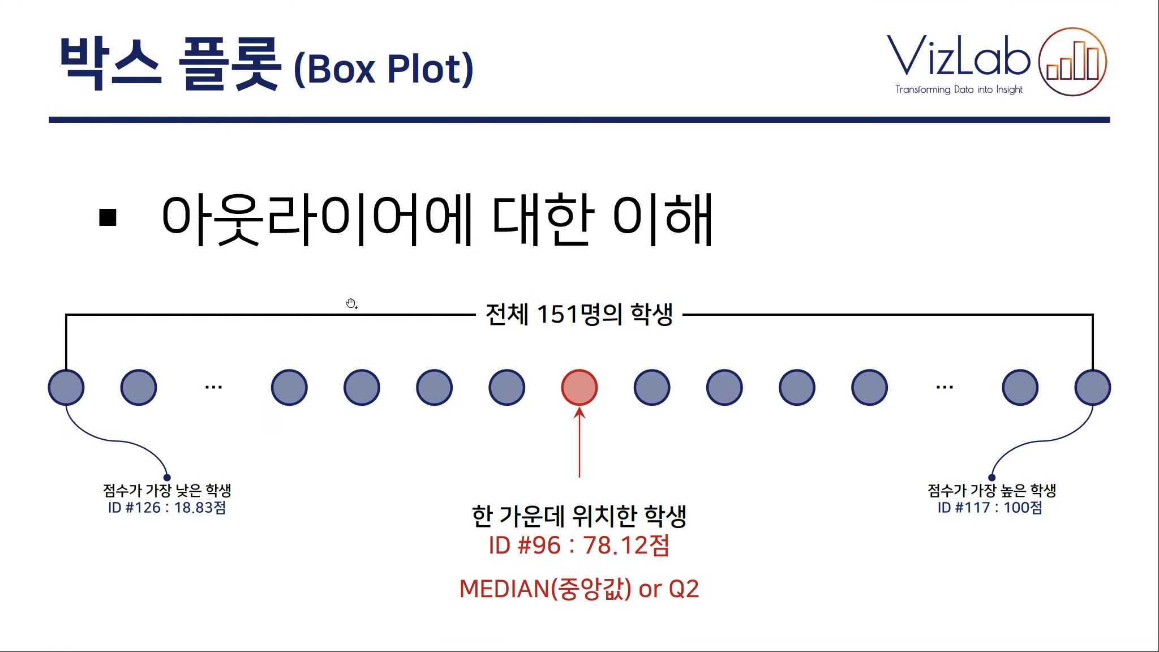